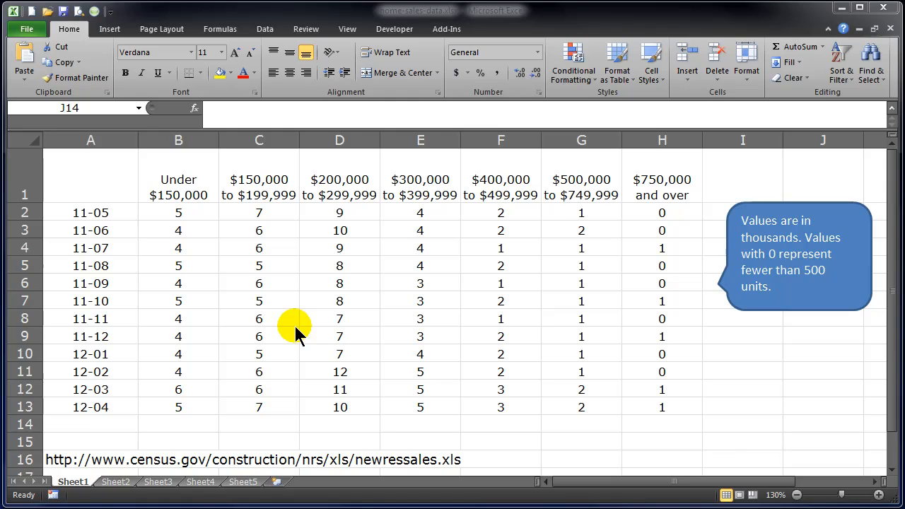
# Step: Examine the home sales table in A1:H13, including its values, price-range headings and month labels
pyautogui.hotkey('alt', 'Tab')
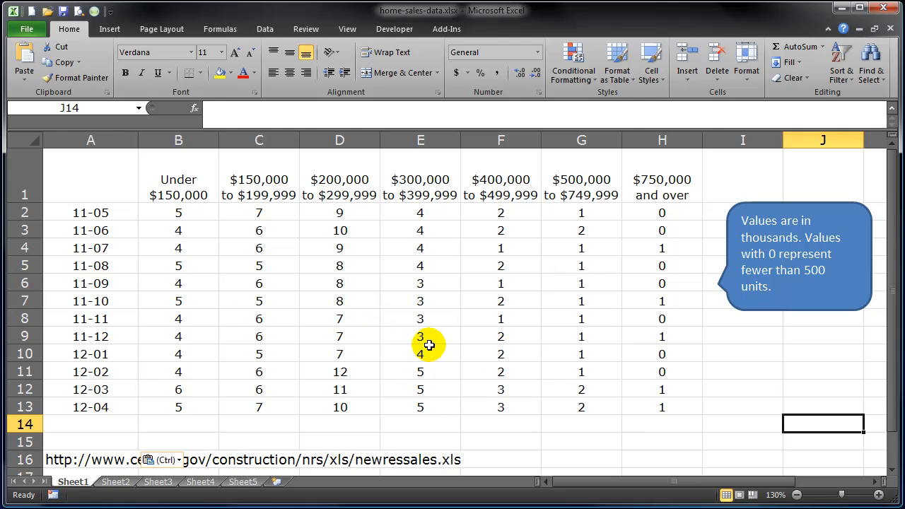
pyautogui.moveTo(106, 182); pyautogui.dragTo(646, 410)
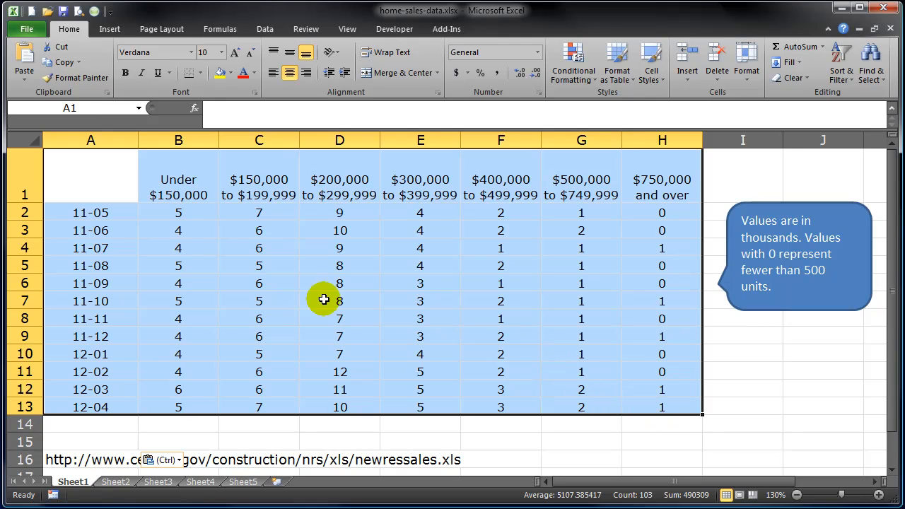
pyautogui.click(96, 179)
pyautogui.moveTo(93, 177); pyautogui.dragTo(668, 407)
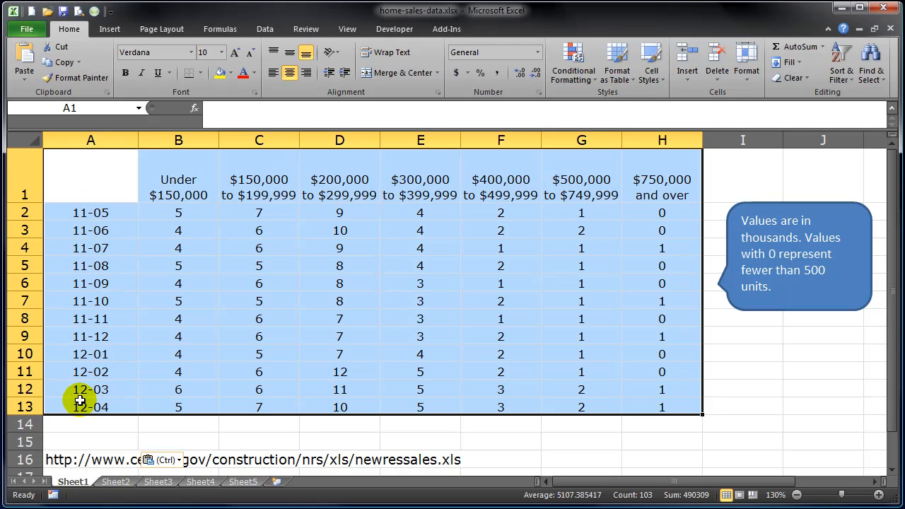
pyautogui.click(210, 281)
pyautogui.moveTo(176, 209); pyautogui.dragTo(651, 408)
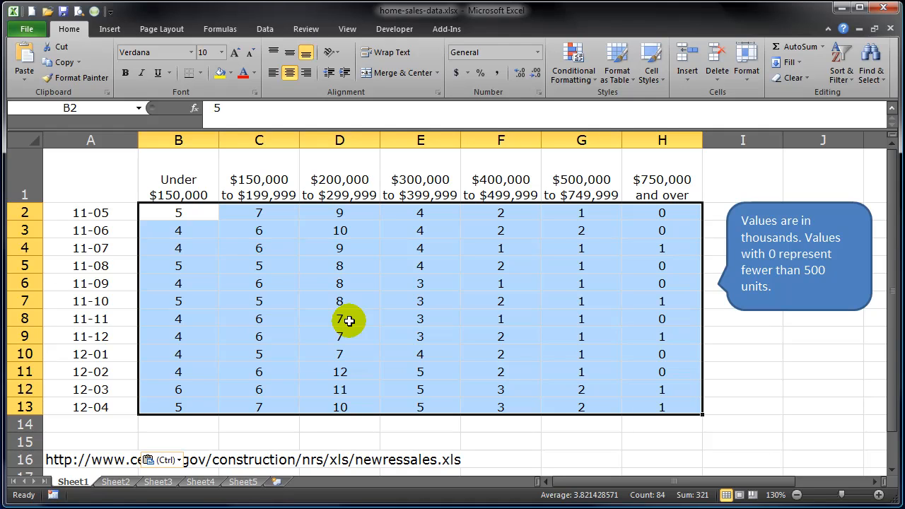
pyautogui.click(294, 303)
pyautogui.moveTo(201, 189); pyautogui.dragTo(658, 195)
pyautogui.moveTo(89, 212); pyautogui.dragTo(91, 408)
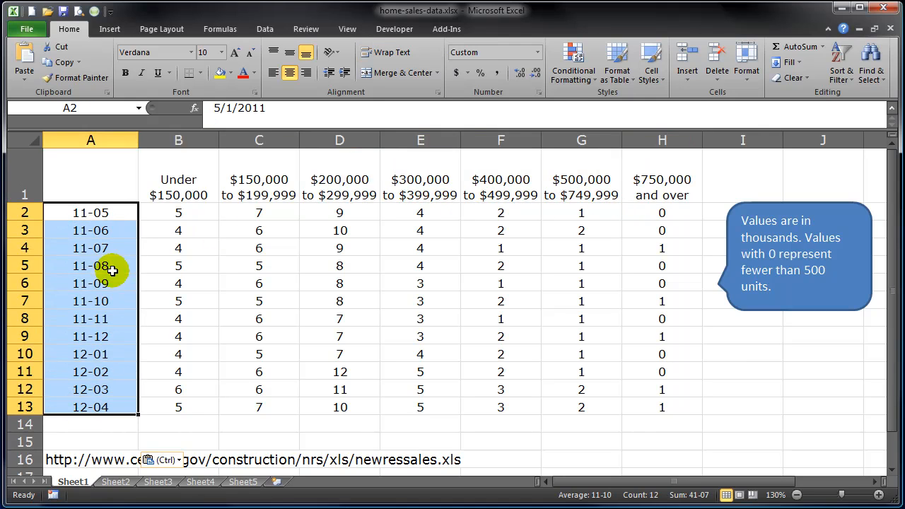
# Step: Insert a 2-D clustered column chart from A1:H13 and enlarge it over the table
pyautogui.click(106, 193)
pyautogui.moveTo(106, 193); pyautogui.dragTo(670, 408)
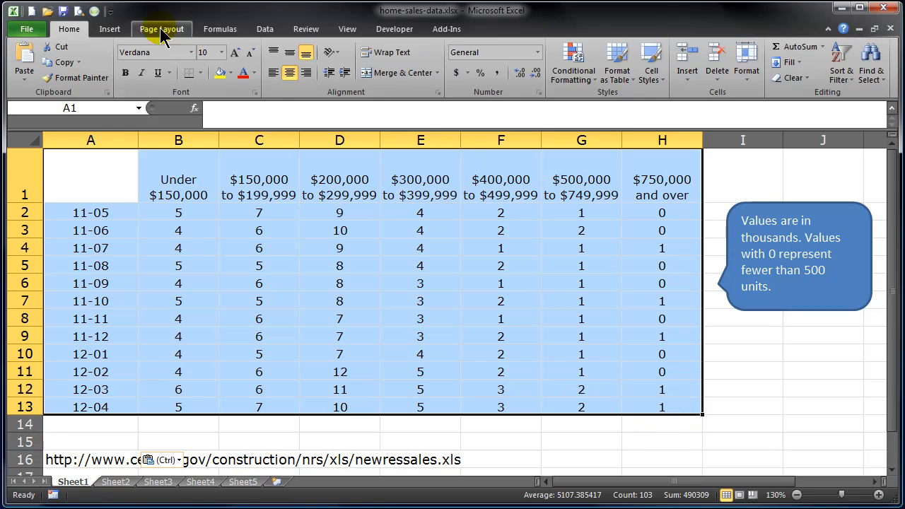
pyautogui.click(110, 30)
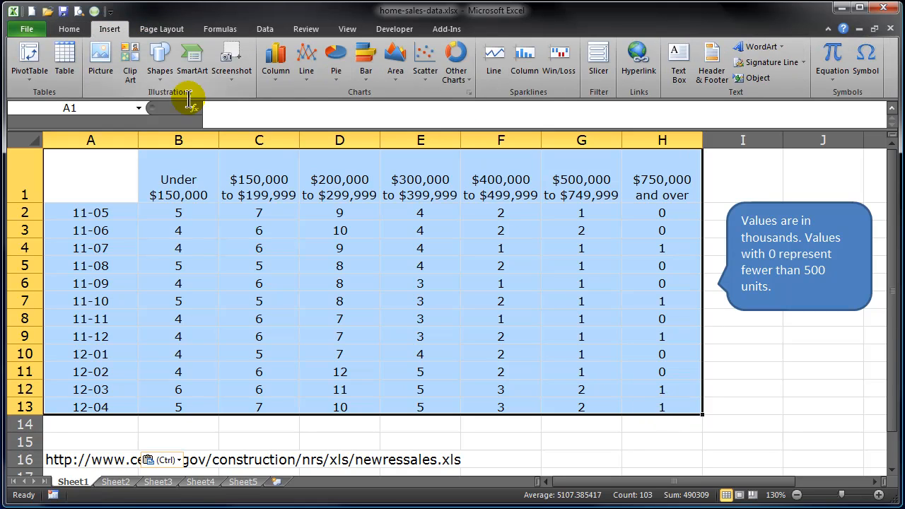
pyautogui.click(277, 71)
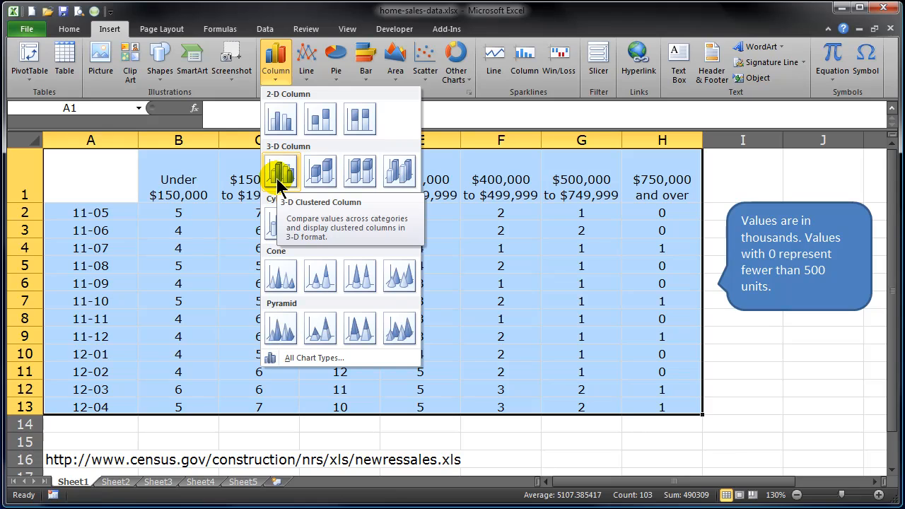
pyautogui.click(280, 120)
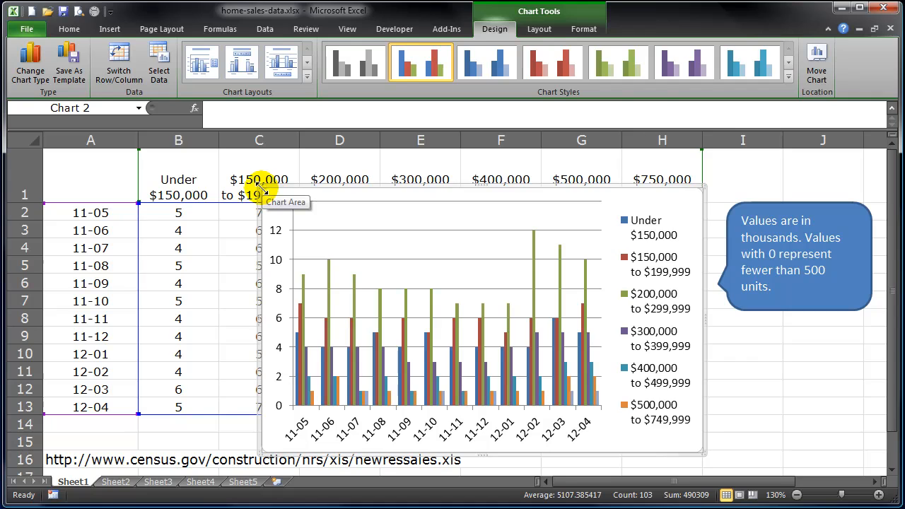
pyautogui.moveTo(262, 188); pyautogui.dragTo(83, 166)
# Step: Delete the clustered column chart and apply a custom year-month format to A2:A13 that shows dates like 2011-May
pyautogui.click(744, 371)
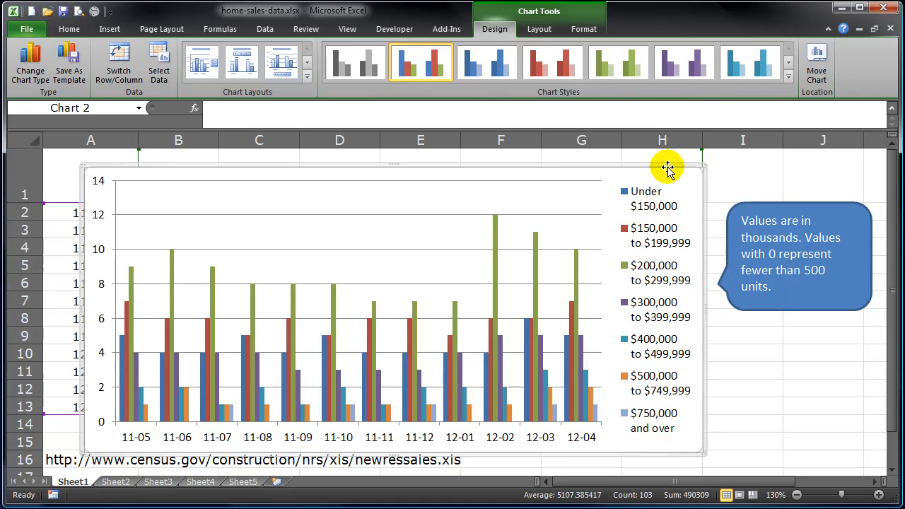
pyautogui.press('Delete')
pyautogui.click(209, 315)
pyautogui.moveTo(102, 212); pyautogui.dragTo(106, 409)
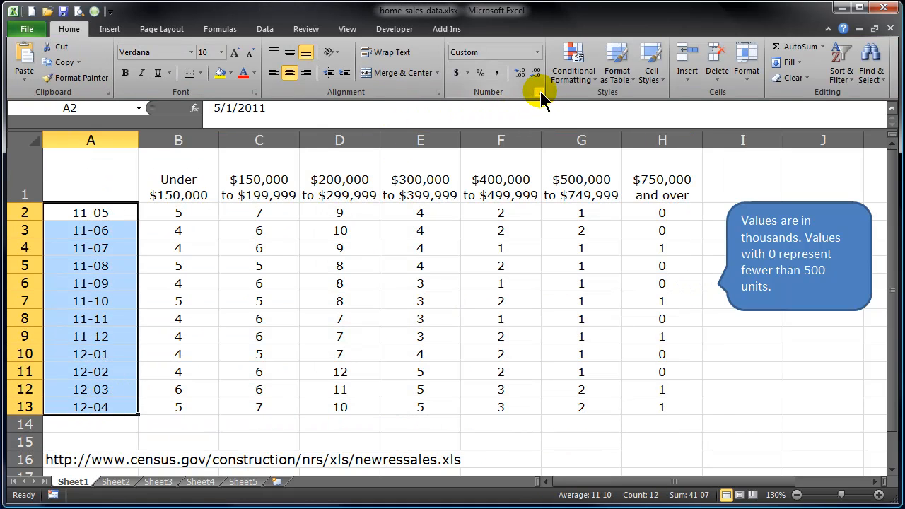
pyautogui.hotkey('ctrl', '1')
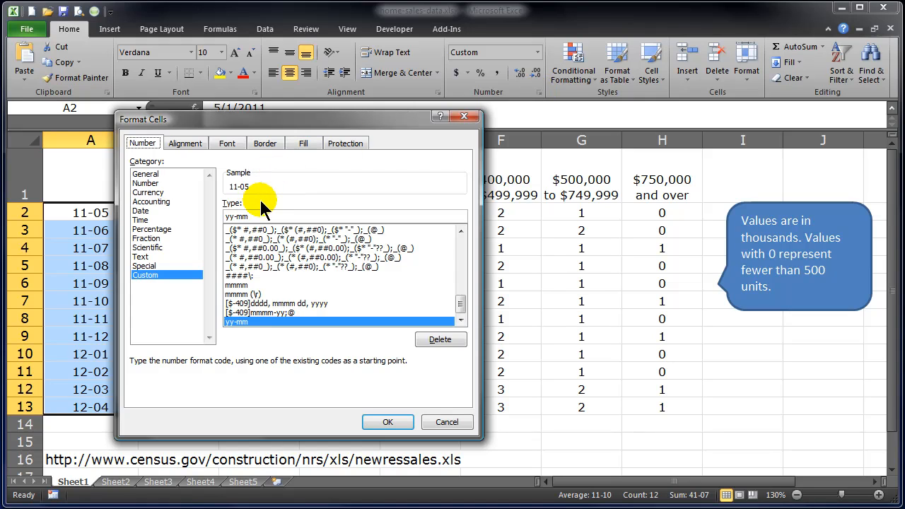
pyautogui.moveTo(257, 216); pyautogui.dragTo(170, 217)
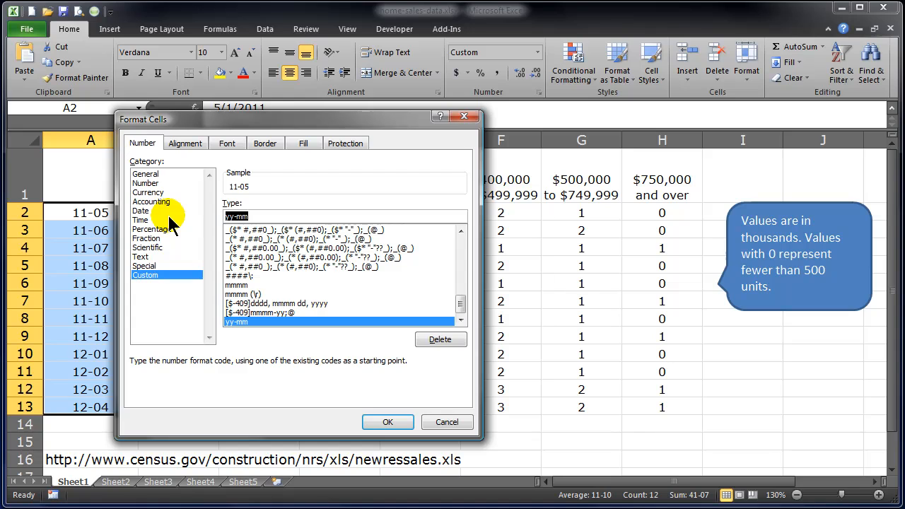
pyautogui.write('yy')
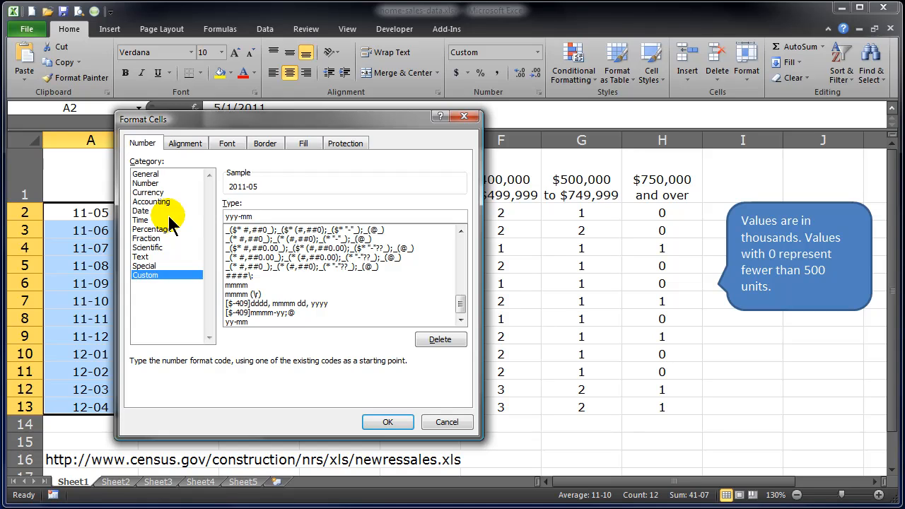
pyautogui.click(390, 422)
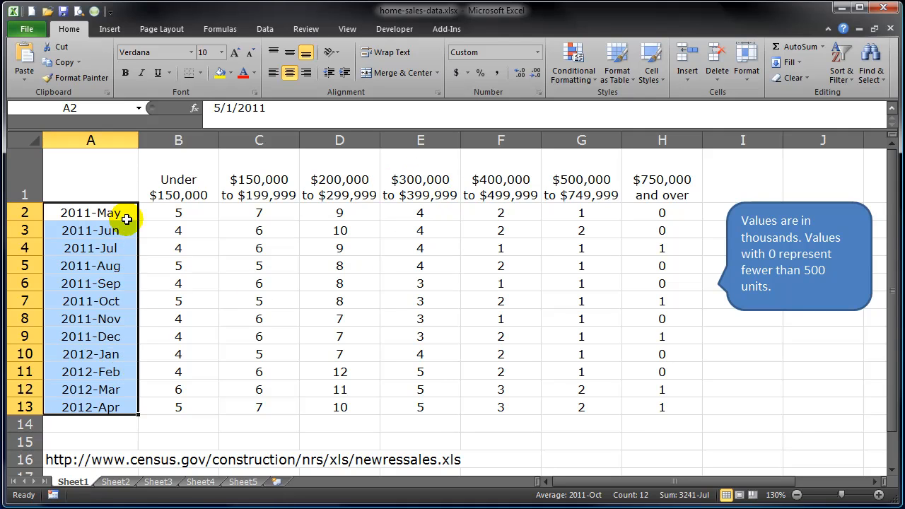
# Step: Create a 2-D clustered column chart from A1:H13 with the reformatted month labels and stretch it to cover the table
pyautogui.click(193, 241)
pyautogui.moveTo(116, 188); pyautogui.dragTo(633, 406)
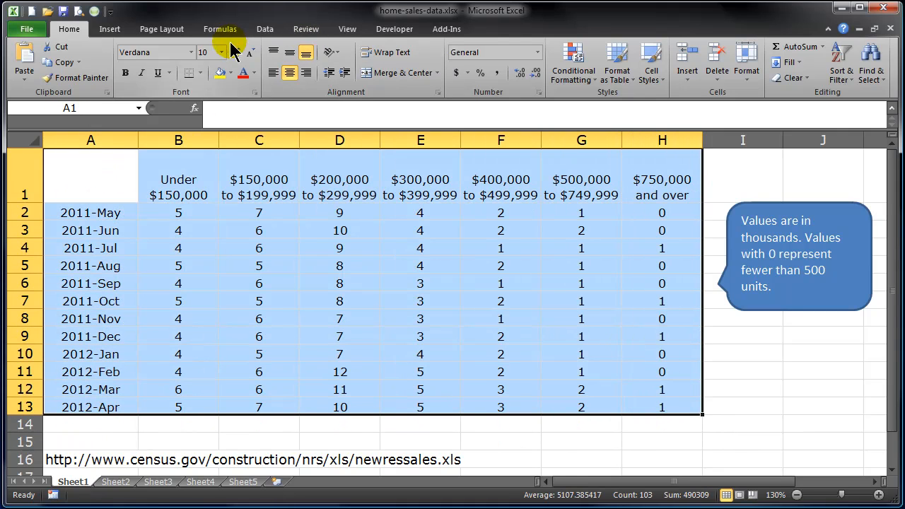
pyautogui.click(110, 29)
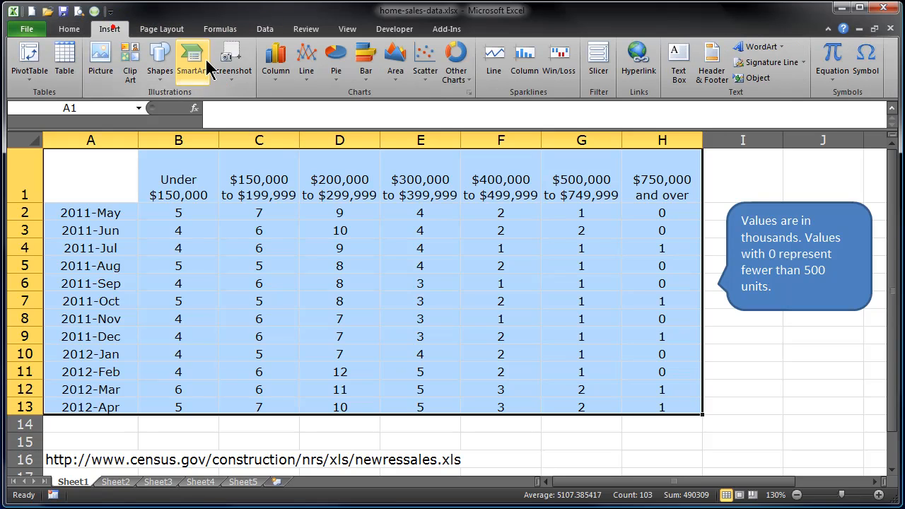
pyautogui.click(285, 76)
pyautogui.click(280, 117)
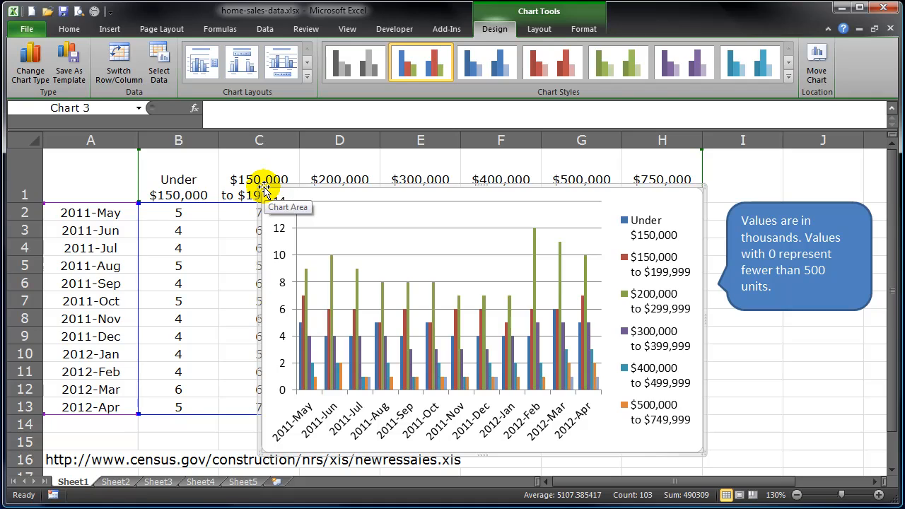
pyautogui.moveTo(261, 186); pyautogui.dragTo(57, 152)
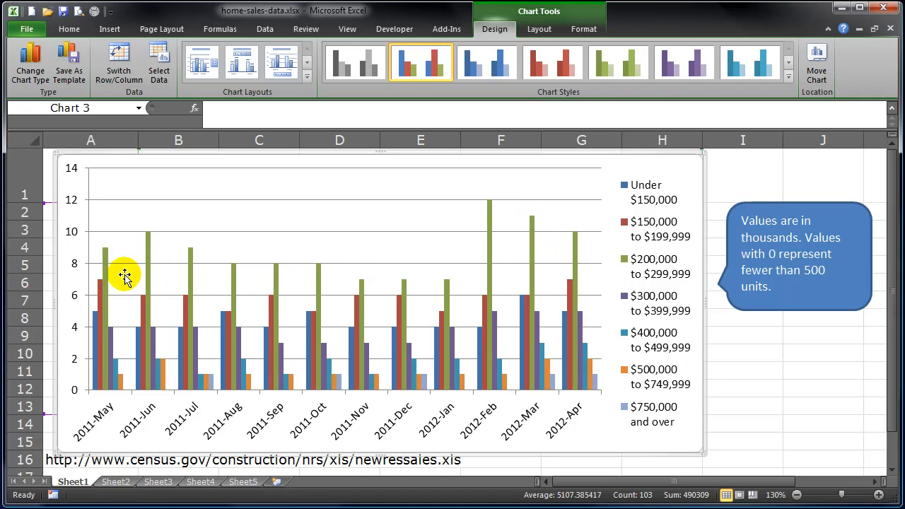
# Step: Replace the clustered column chart with a 2-D stacked column chart of A1:H13 and enlarge it over the table
pyautogui.moveTo(318, 280)
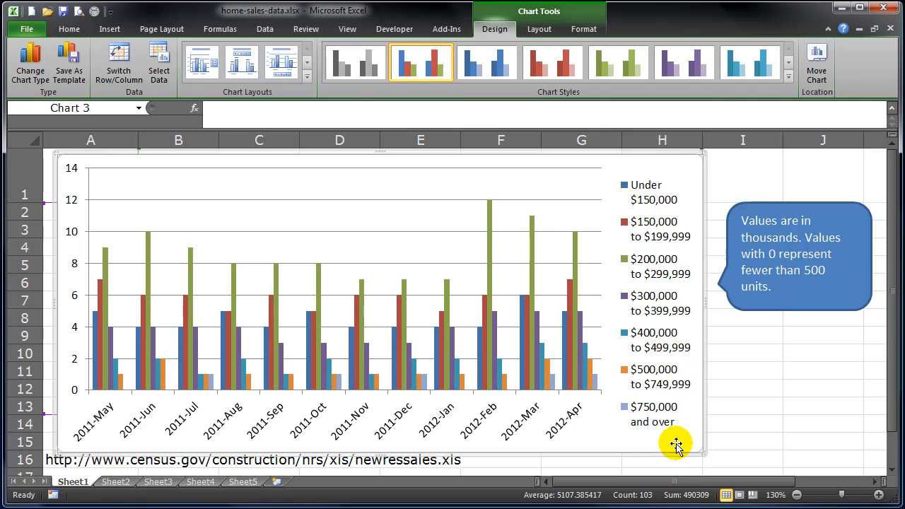
pyautogui.press('Delete')
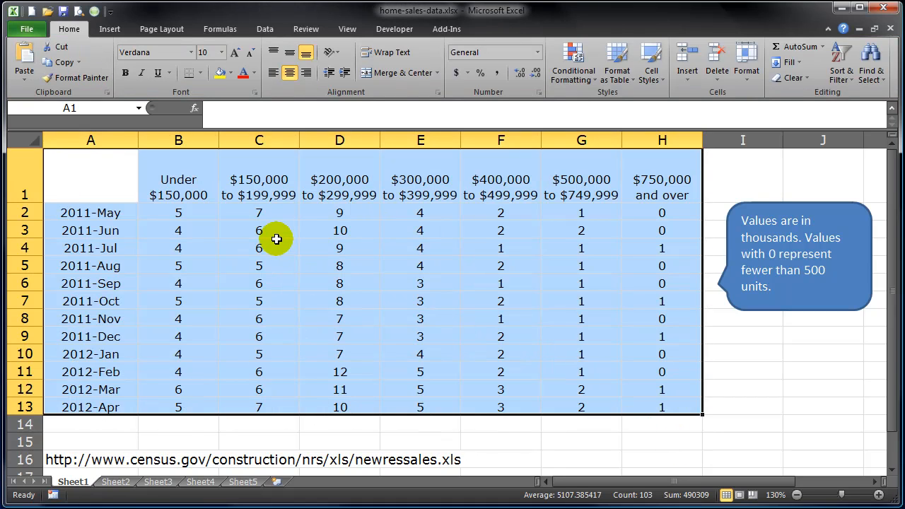
pyautogui.click(110, 29)
pyautogui.click(279, 73)
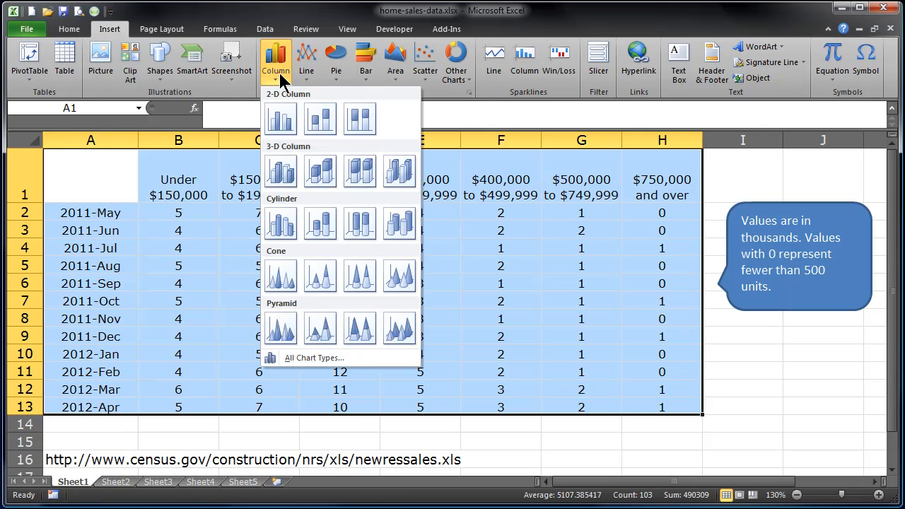
pyautogui.click(322, 120)
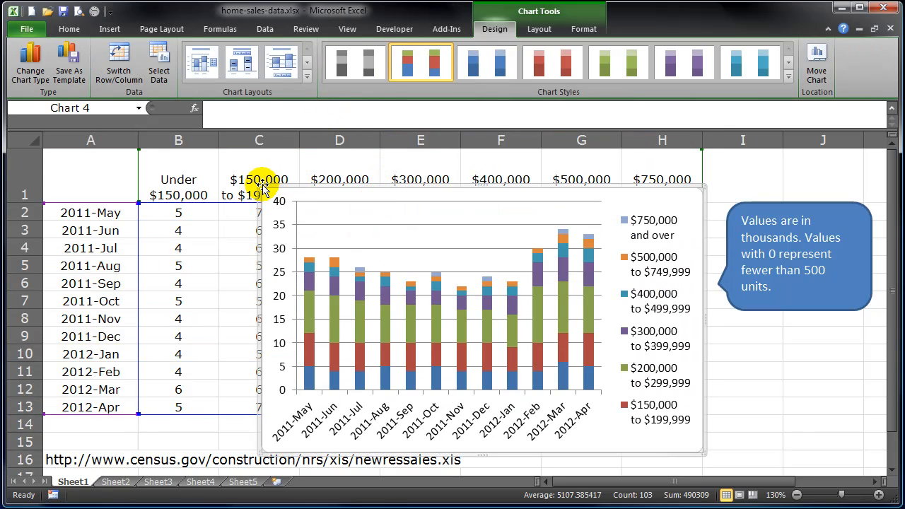
pyautogui.moveTo(261, 187); pyautogui.dragTo(51, 152)
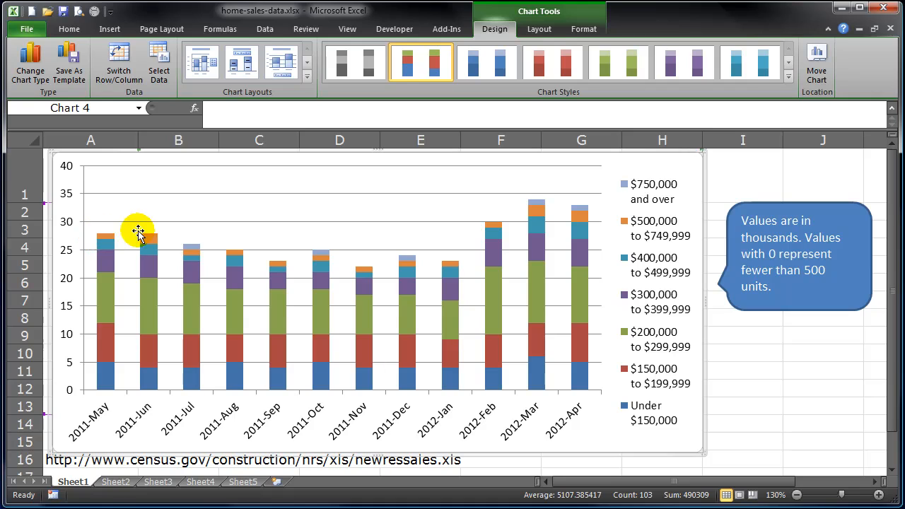
# Step: Examine the stacked column chart, comparing the monthly totals and price-range segments, especially for 2012-Mar and 2012-Apr
pyautogui.moveTo(592, 233)
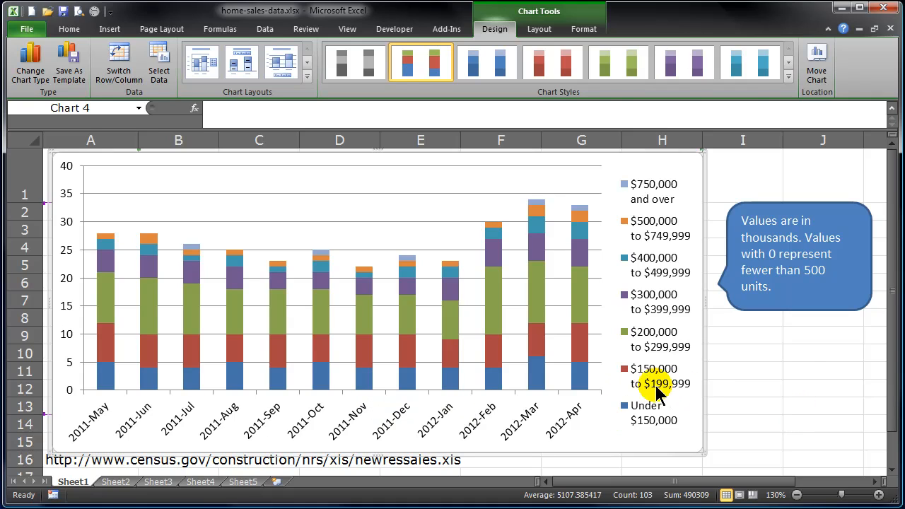
pyautogui.moveTo(111, 346)
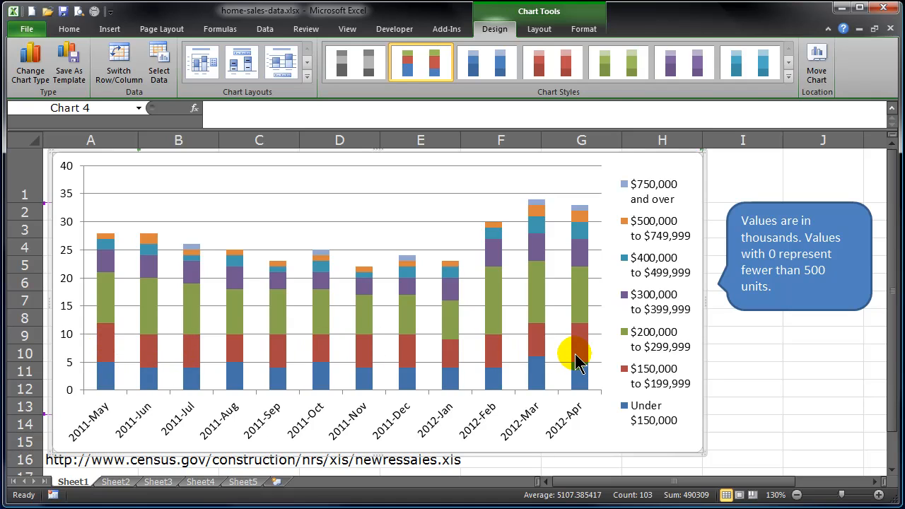
pyautogui.moveTo(576, 360)
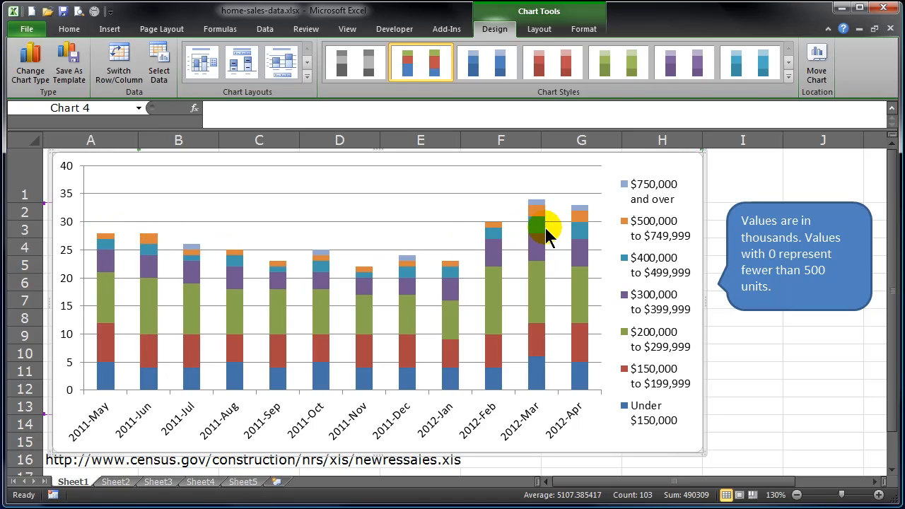
pyautogui.moveTo(547, 233)
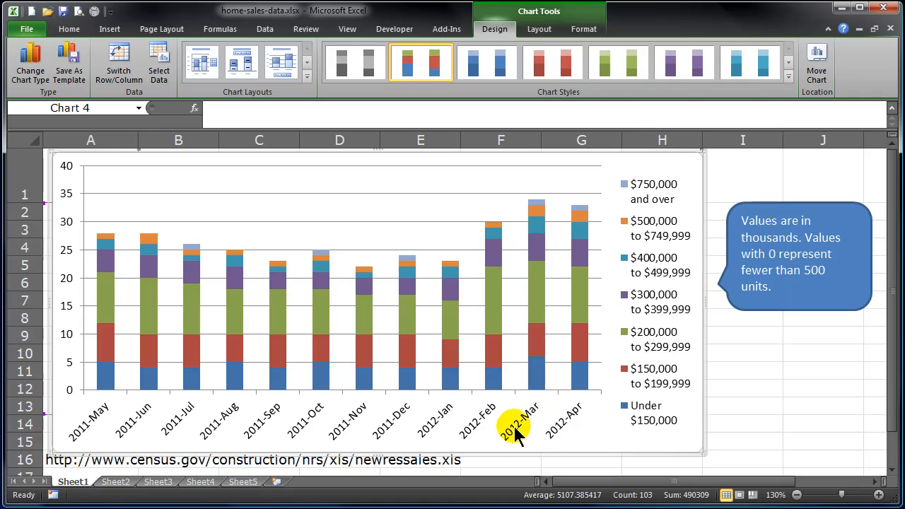
pyautogui.moveTo(537, 321)
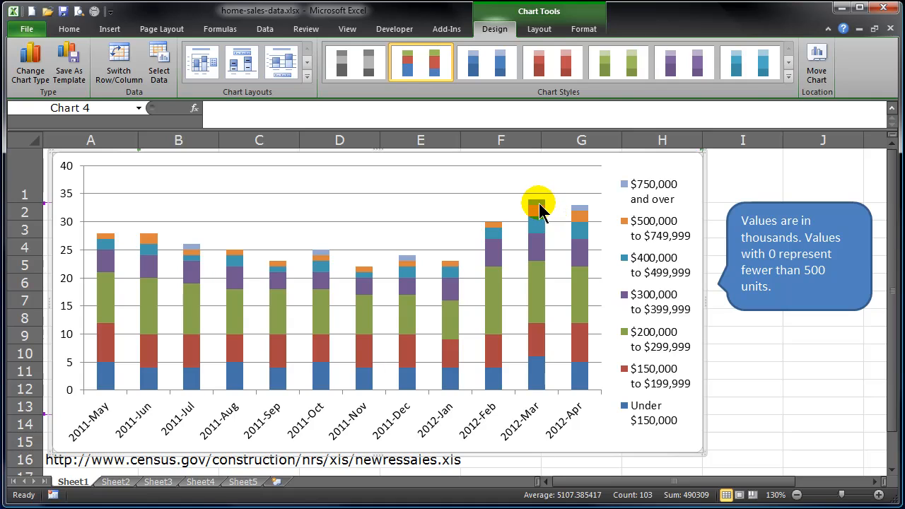
pyautogui.moveTo(539, 209)
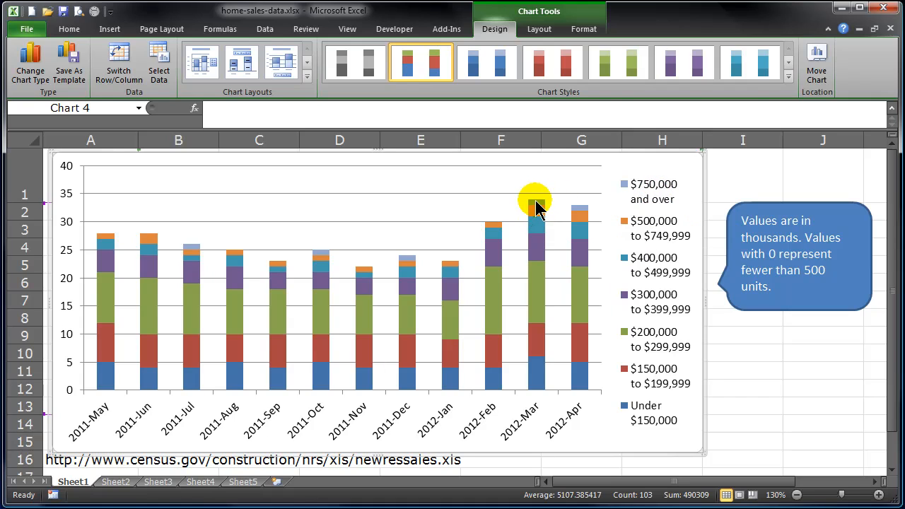
pyautogui.moveTo(542, 300)
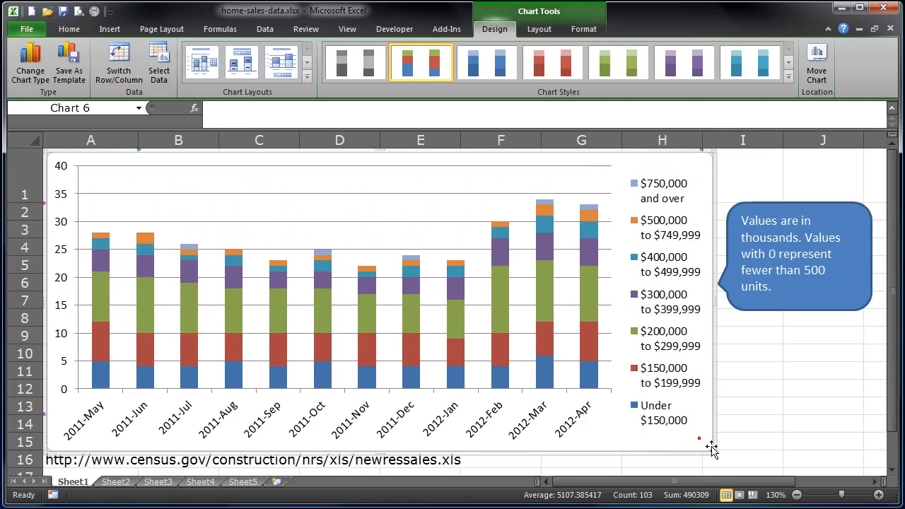
# Step: Replace the stacked column chart with a 2-D 100% stacked column chart of A1:H13 and enlarge it over the table
pyautogui.click(709, 446)
pyautogui.press('Delete')
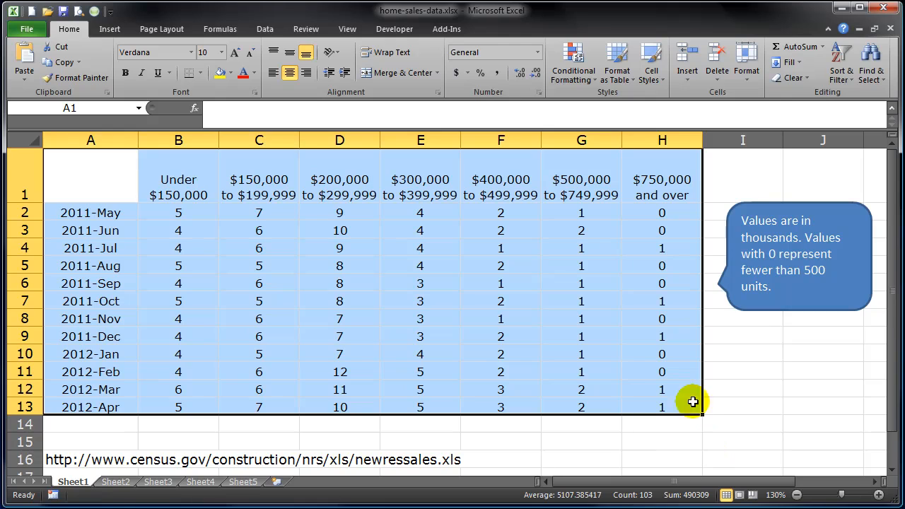
pyautogui.click(110, 29)
pyautogui.click(275, 62)
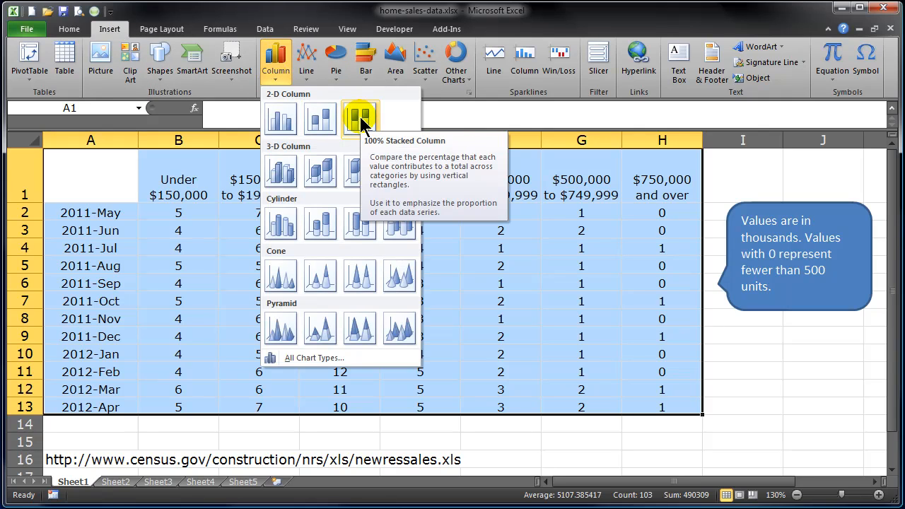
pyautogui.click(359, 119)
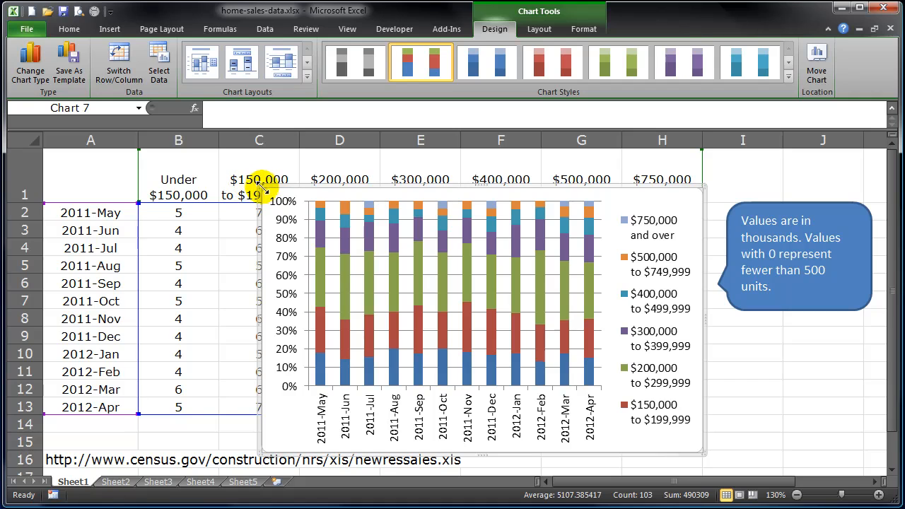
pyautogui.moveTo(261, 189); pyautogui.dragTo(45, 147)
pyautogui.moveTo(705, 455); pyautogui.dragTo(712, 467)
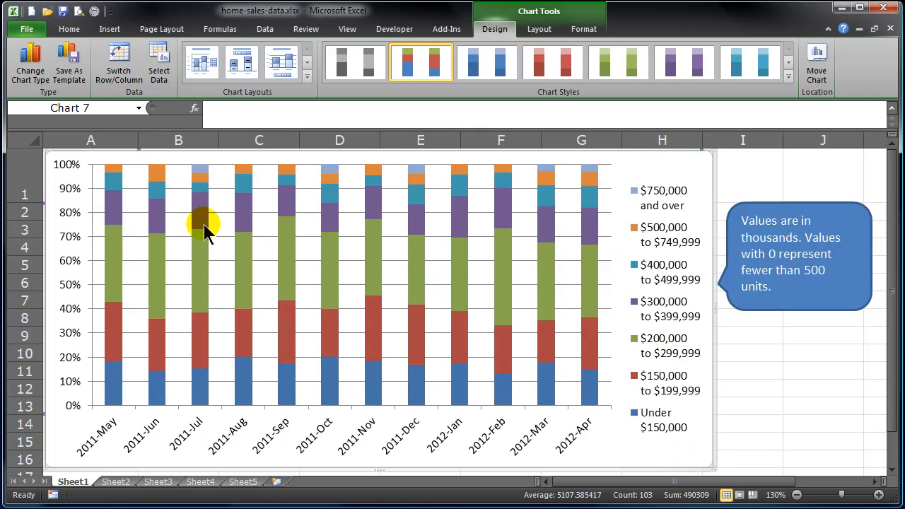
# Step: Compare the monthly price-range shares in the 100% stacked column chart and delete the chart to return to the table
pyautogui.moveTo(113, 249)
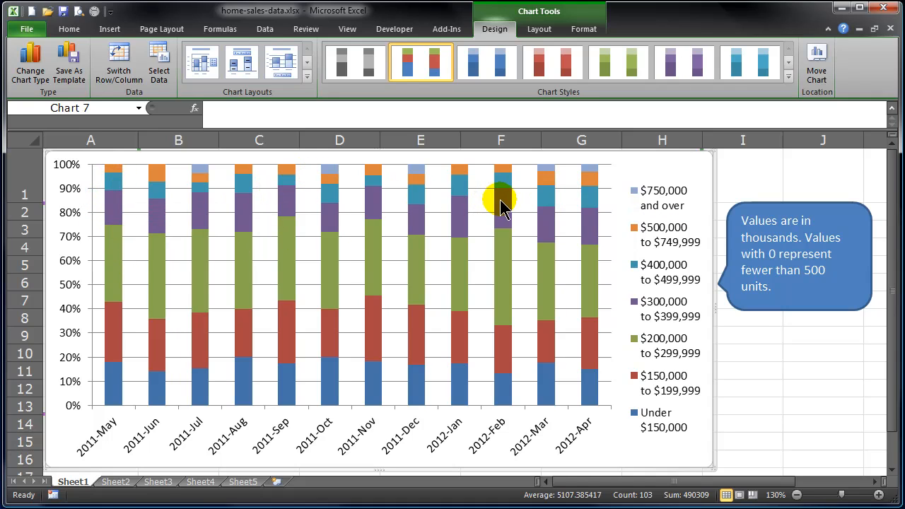
pyautogui.moveTo(501, 207)
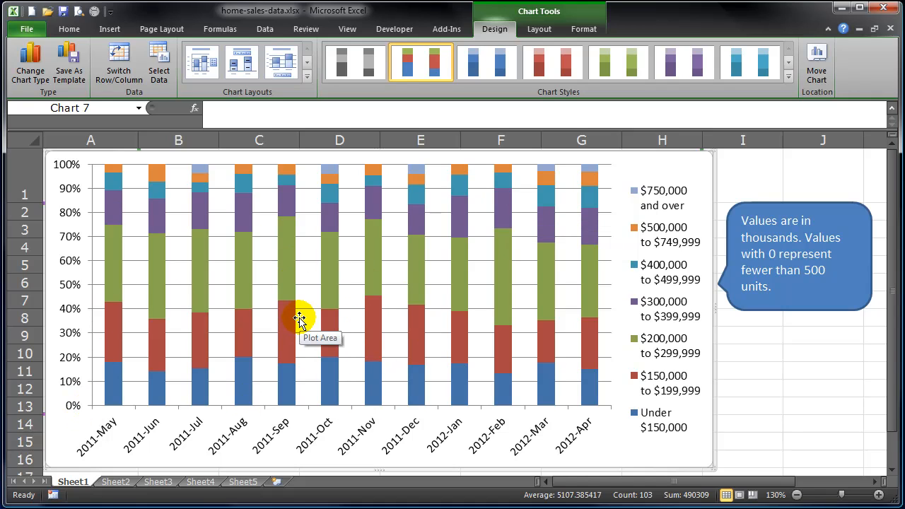
pyautogui.moveTo(202, 329)
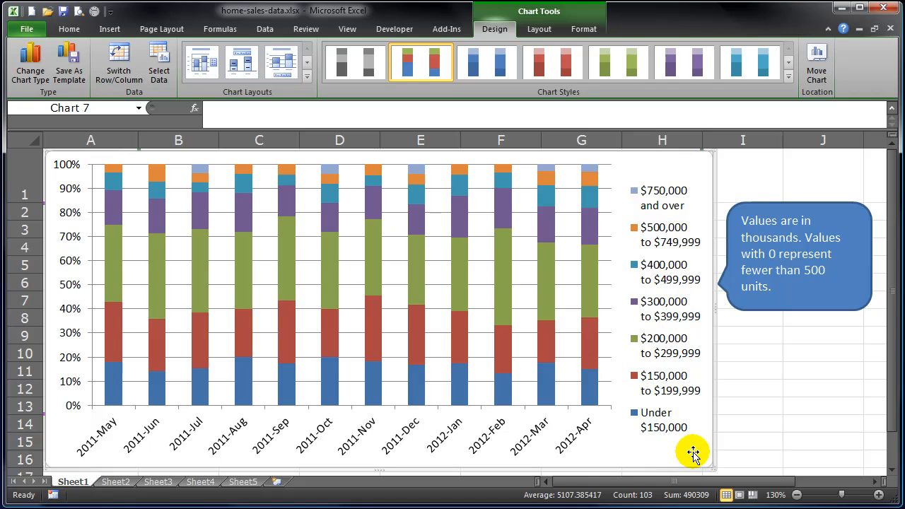
pyautogui.press('Delete')
pyautogui.click(198, 225)
pyautogui.moveTo(93, 185); pyautogui.dragTo(643, 400)
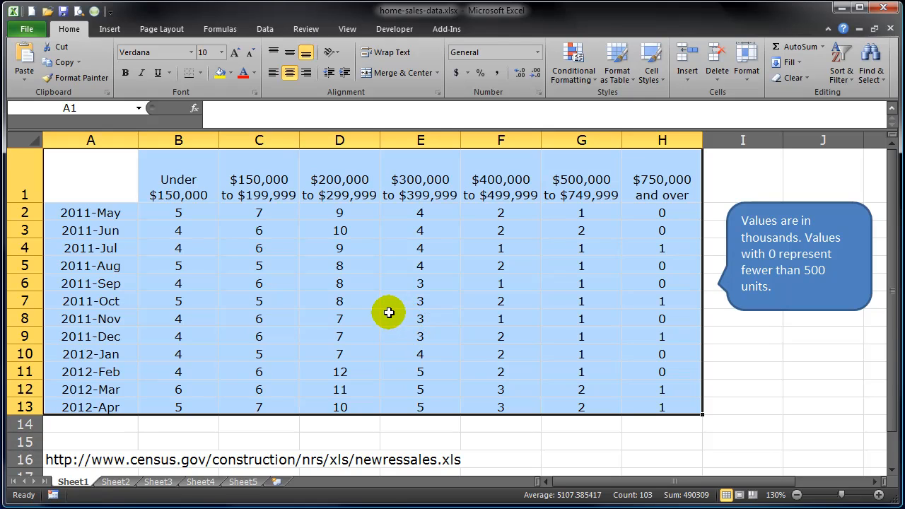
pyautogui.click(714, 382)
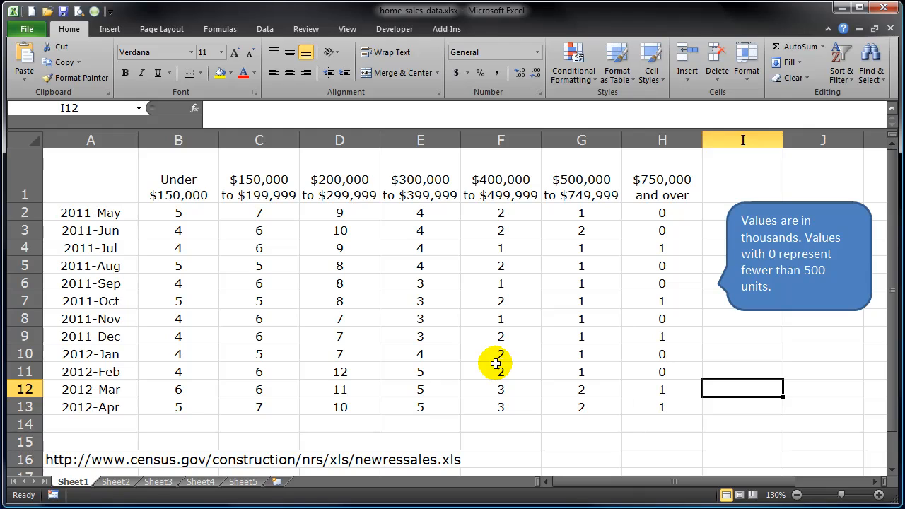